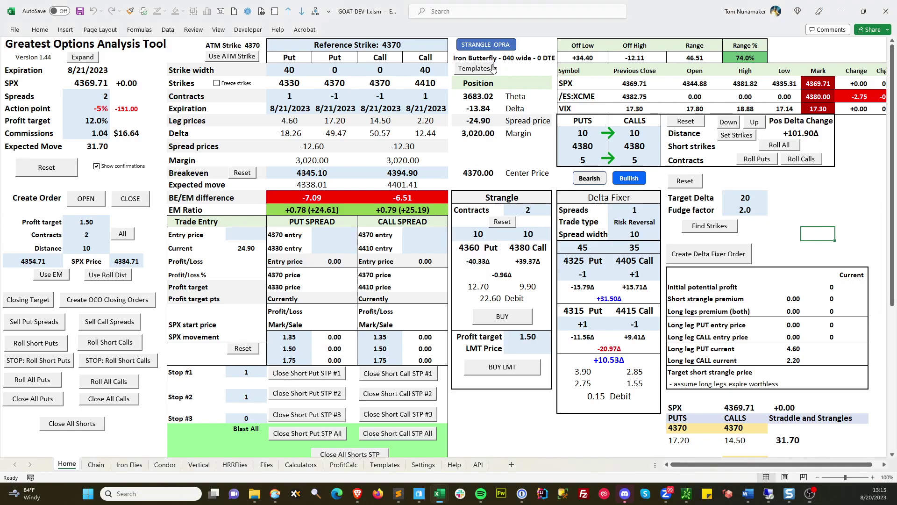
On the Templates sheet, compare the 050-wide butterfly at -27.25, then select the 040-wide 0 DTE template
left_click(476, 66)
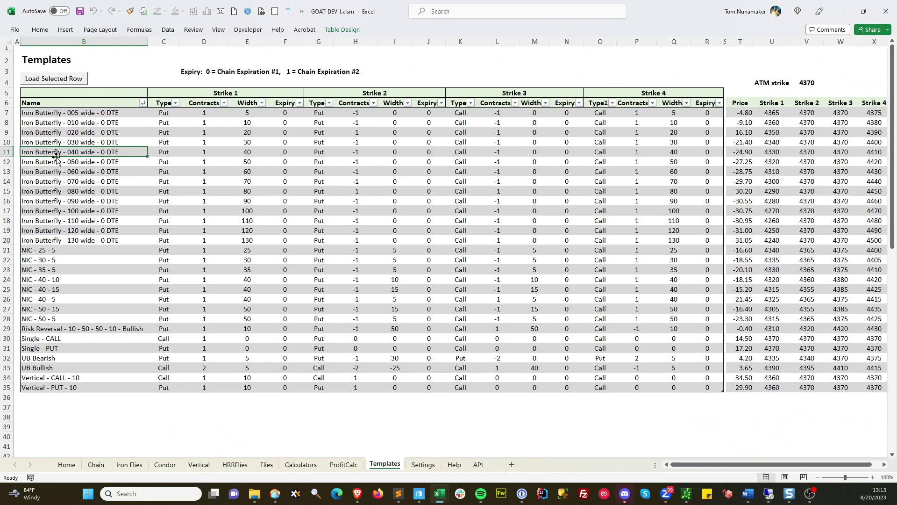
left_click(35, 162)
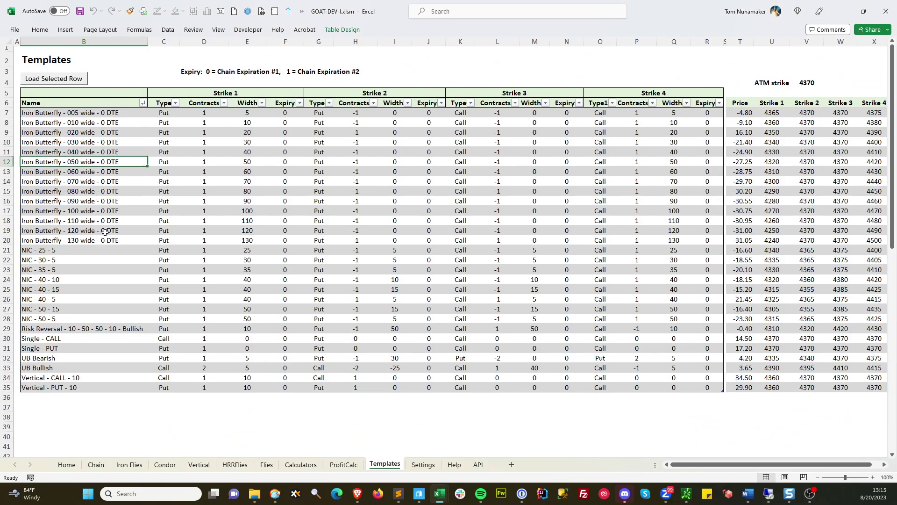
left_click(738, 162)
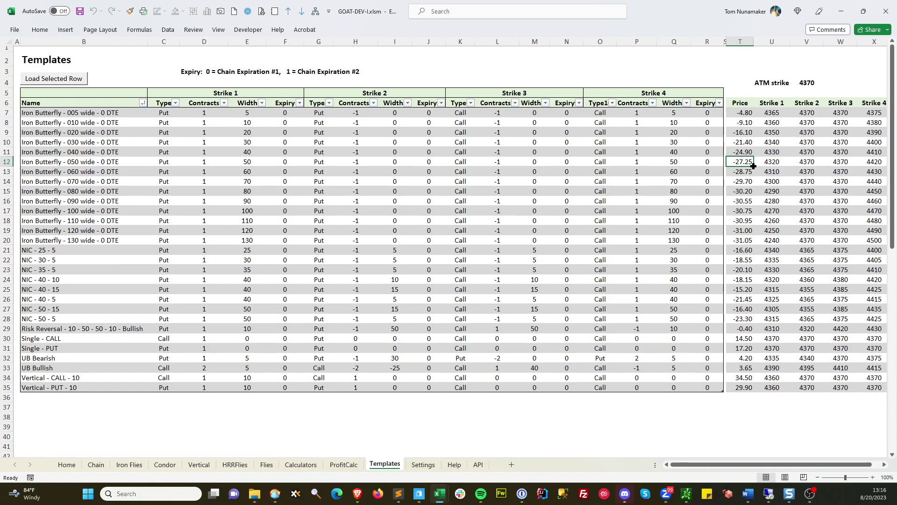
left_click(99, 153)
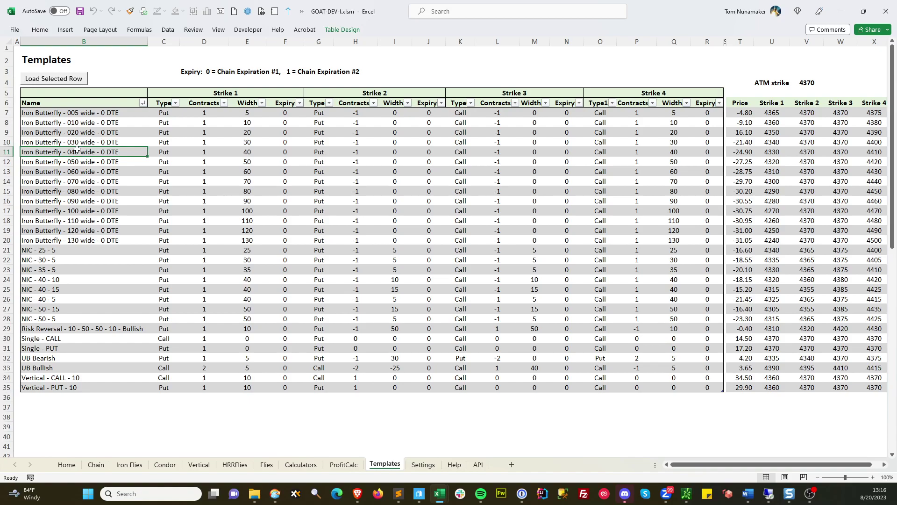
Load the 040-wide butterfly into Home: strikes 4330/4370/4370/4410, margin 3,020.00
left_click(72, 77)
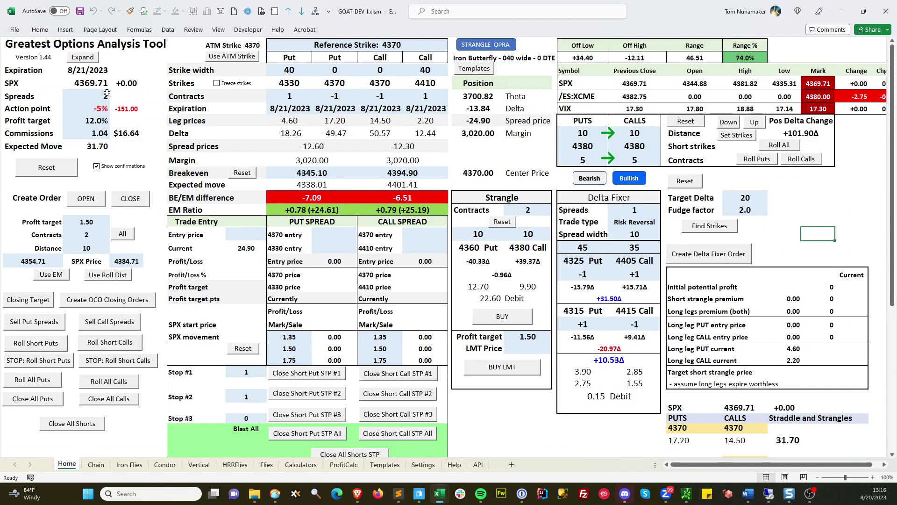
left_click(87, 94)
left_click(475, 134)
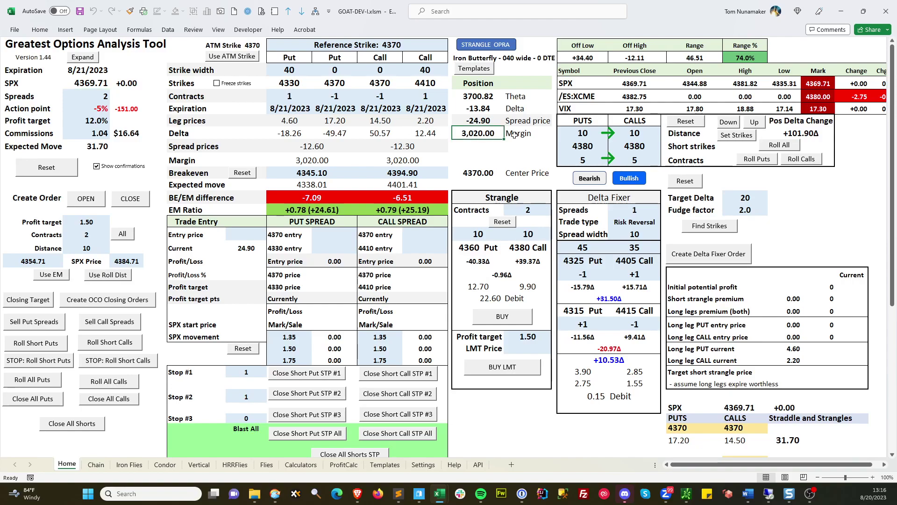
Generate the opening iron butterfly order at 24.90 and switch to thinkorswim
left_click(93, 198)
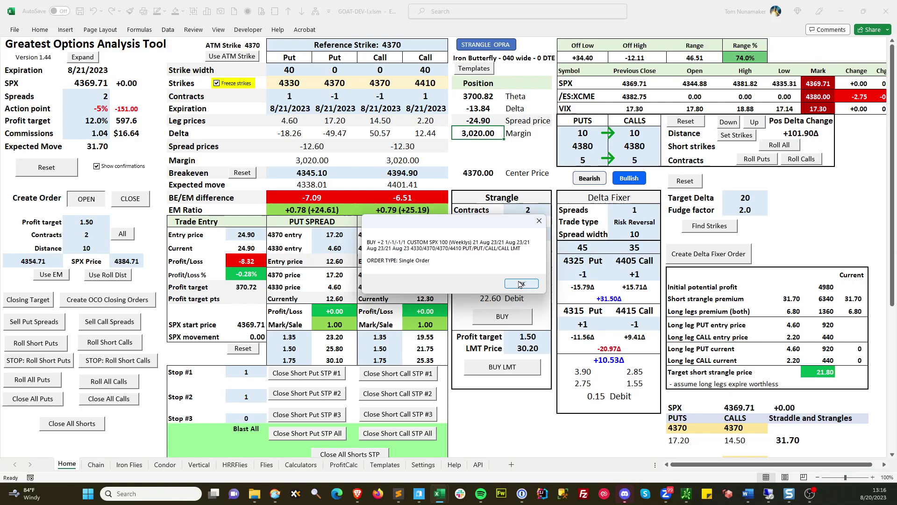
left_click(518, 283)
left_click(686, 492)
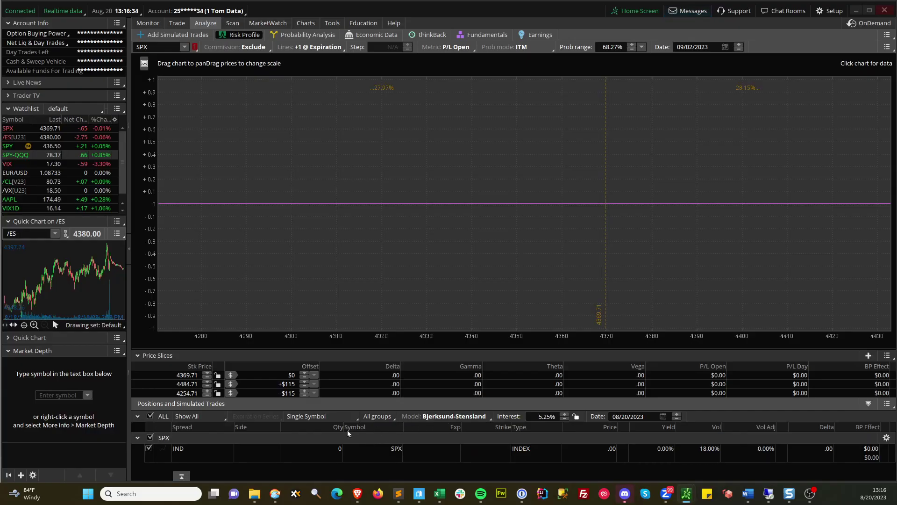
Delete the old custom SPX order and paste the butterfly legs as a single order
left_click(181, 475)
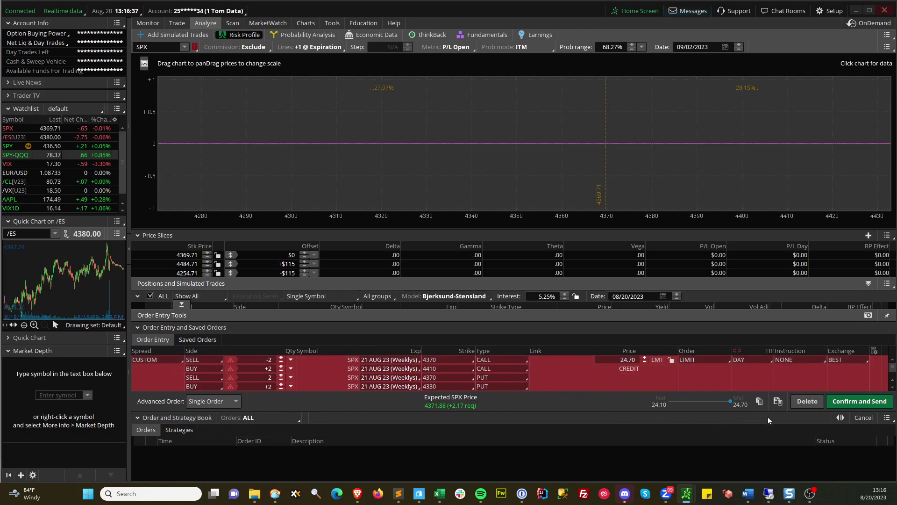
left_click(807, 401)
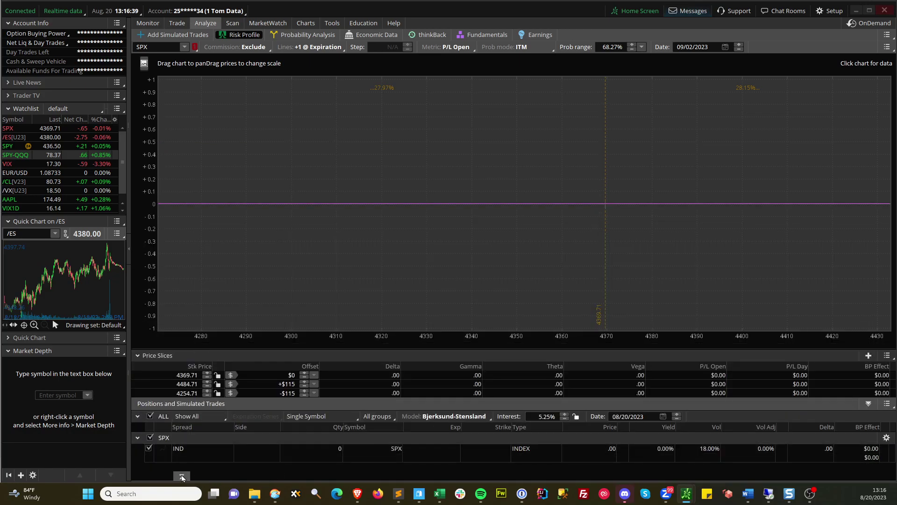
left_click(181, 477)
left_click(210, 407)
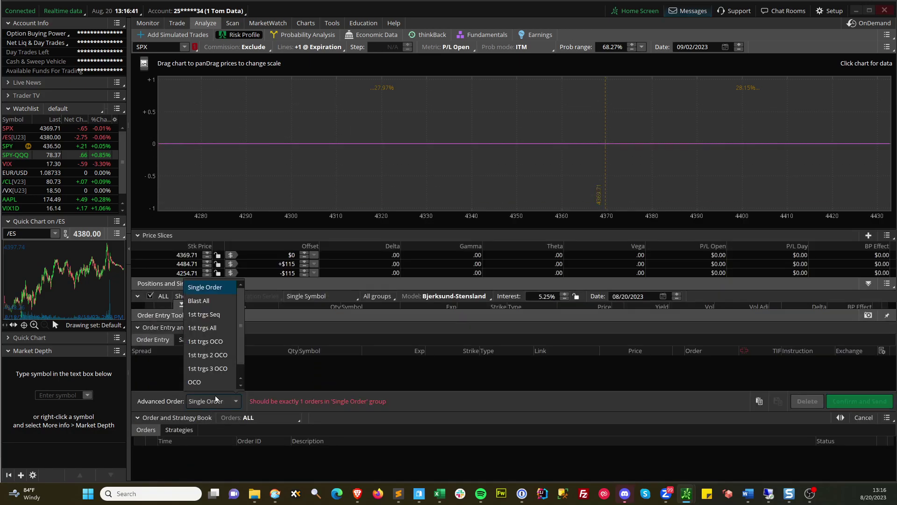
left_click(427, 398)
left_click(759, 402)
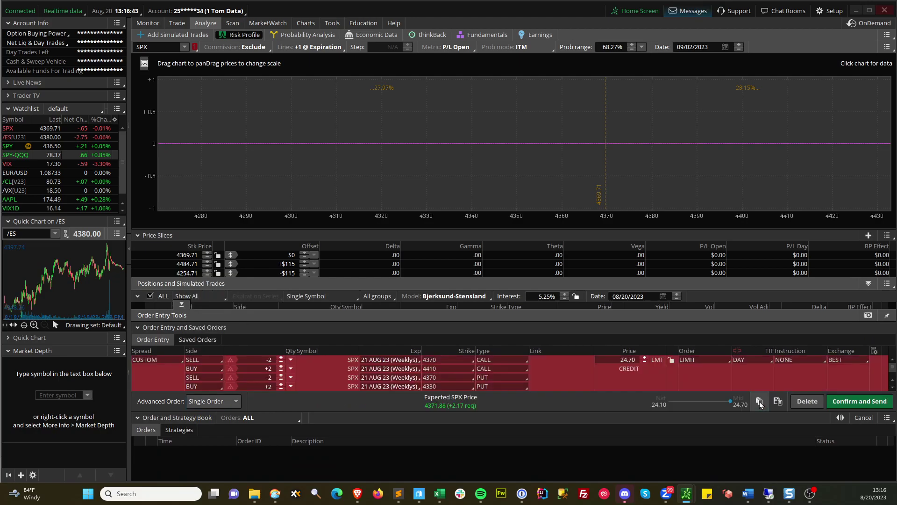
Analyze the pasted butterfly as a simulated 2-lot trade, then clear the order entry rows
right_click(586, 372)
left_click(608, 423)
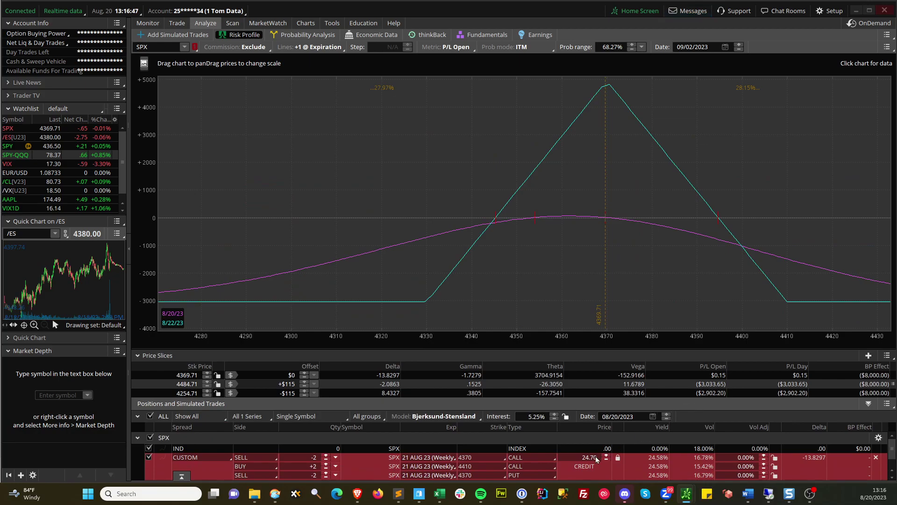
right_click(590, 458)
left_click(632, 437)
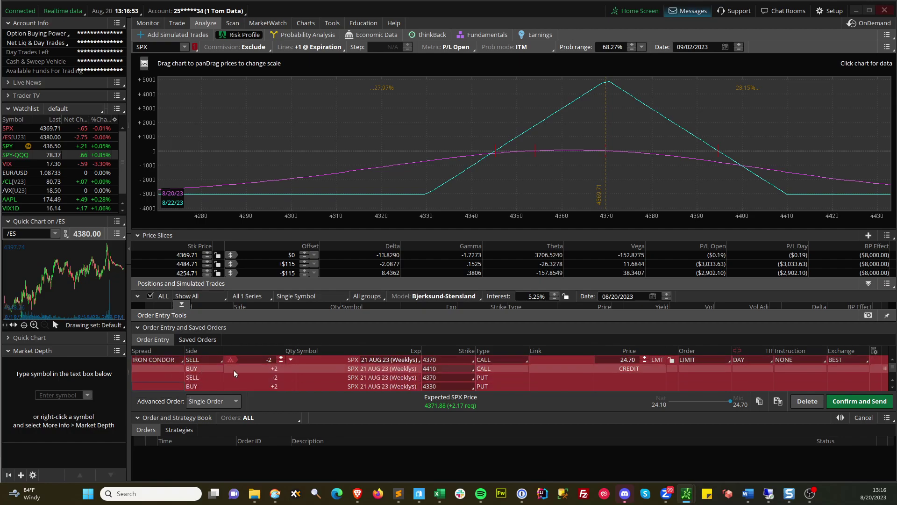
left_click(281, 363)
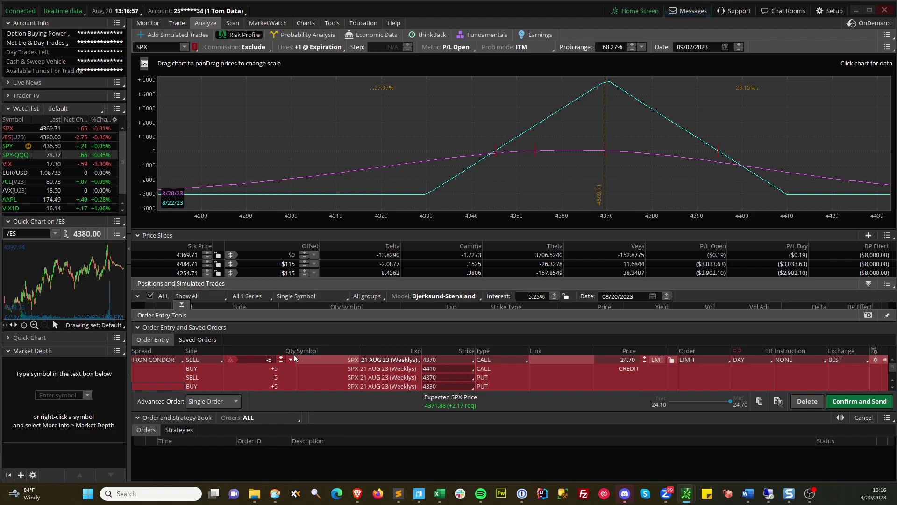
left_click(807, 401)
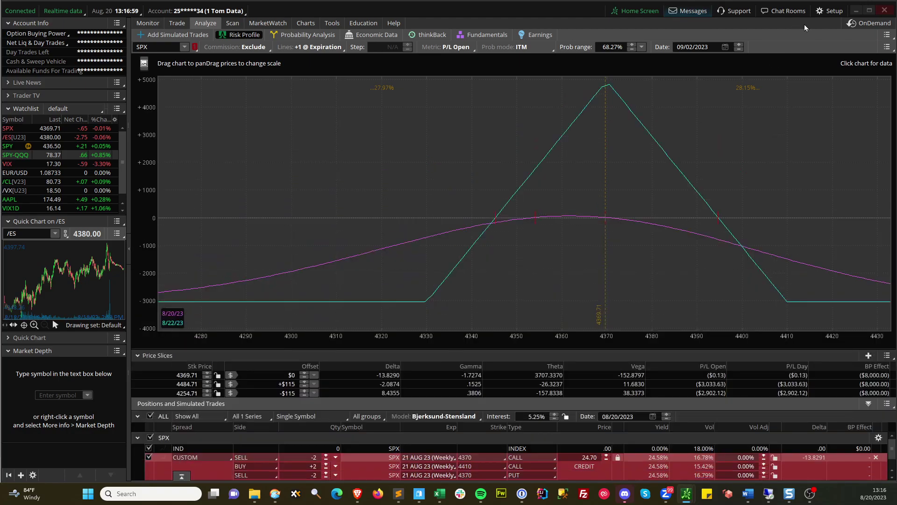
Return to Excel and uncheck Freeze strikes on the Home sheet
mouse_move(440, 493)
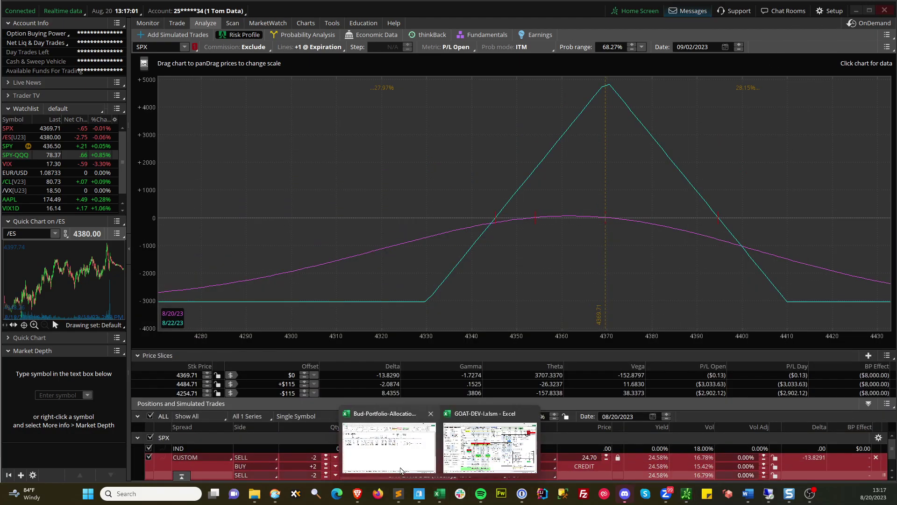
left_click(490, 448)
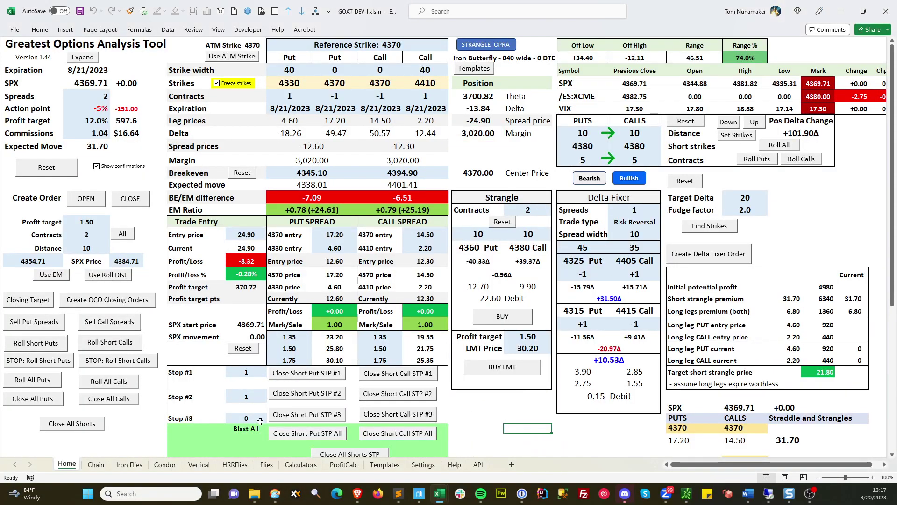
left_click(216, 83)
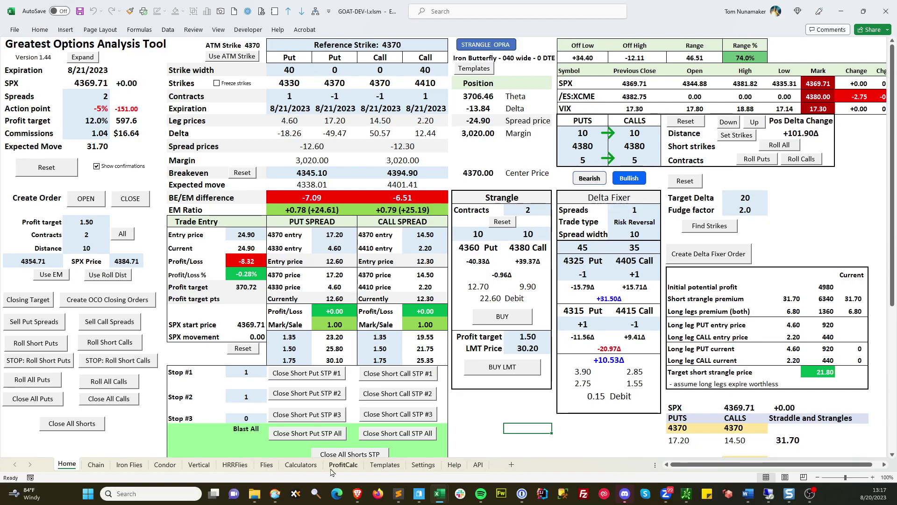
On the Condor sheet, select the 4305 put spread (-0.95) and 4420 call spread (-0.90)
left_click(164, 465)
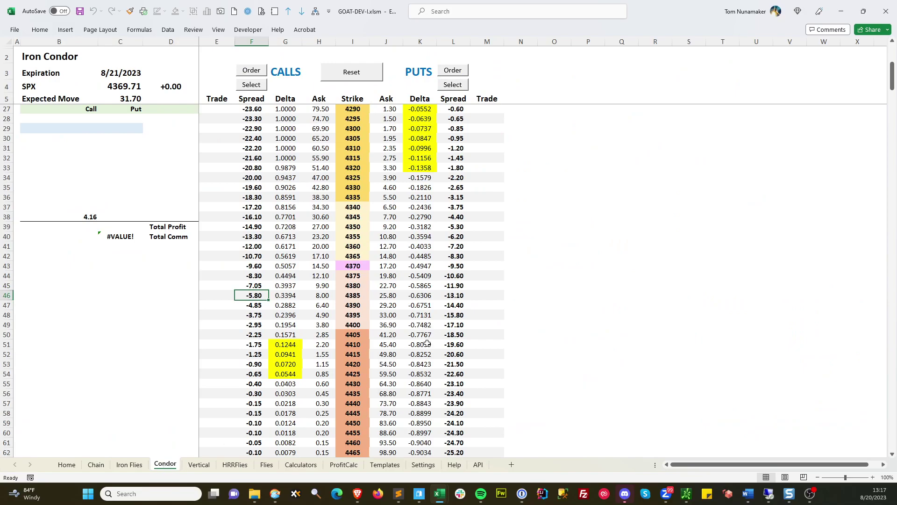
scroll(533, 265, "up", 4)
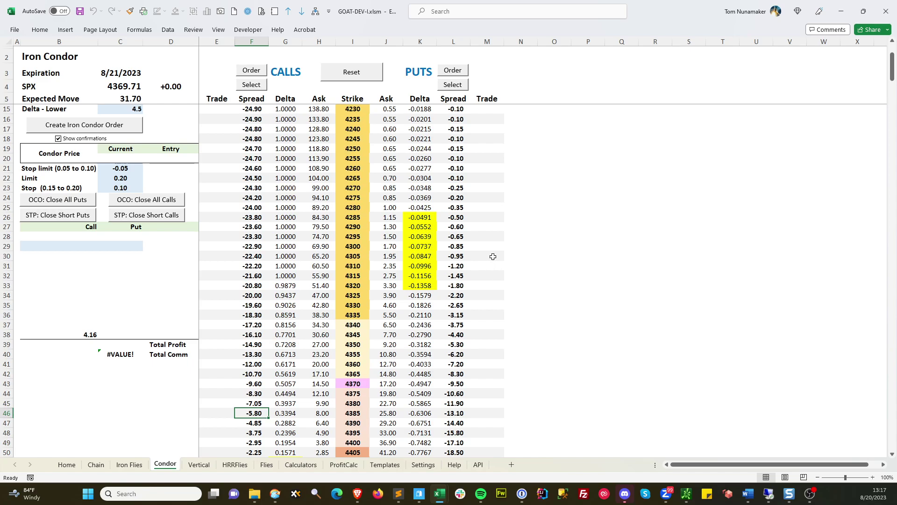
left_click(452, 257)
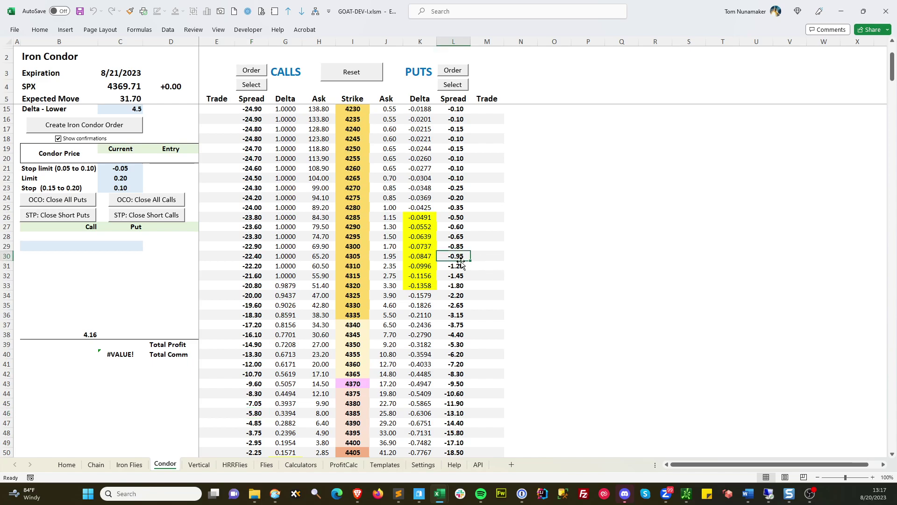
left_click(452, 84)
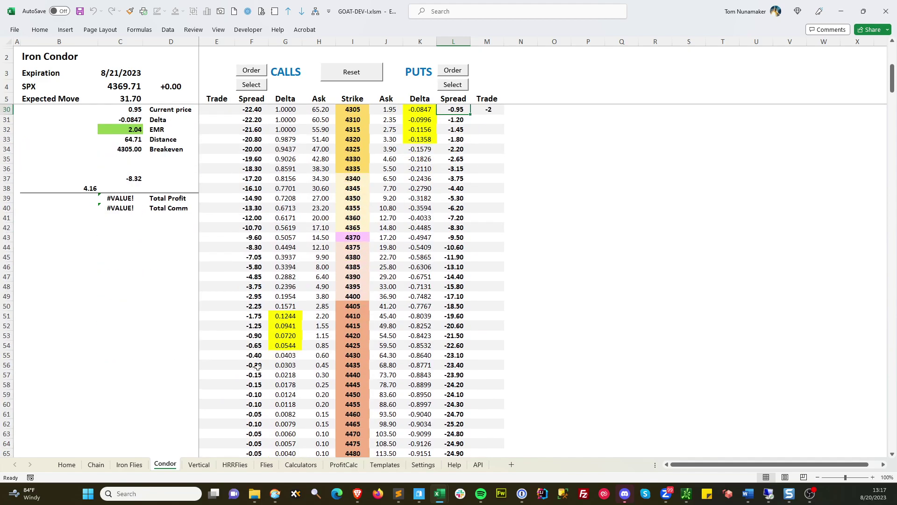
left_click(256, 335)
left_click(256, 84)
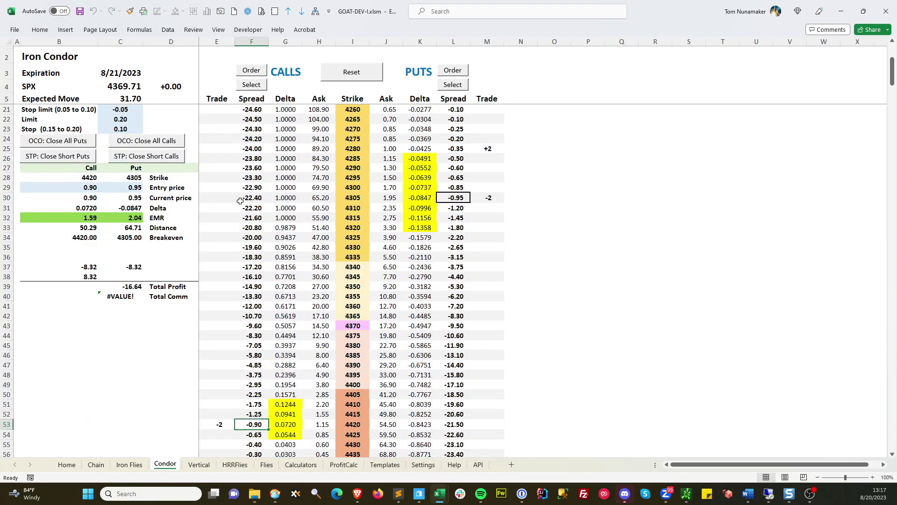
scroll(184, 178, "up", 1)
left_click(166, 126)
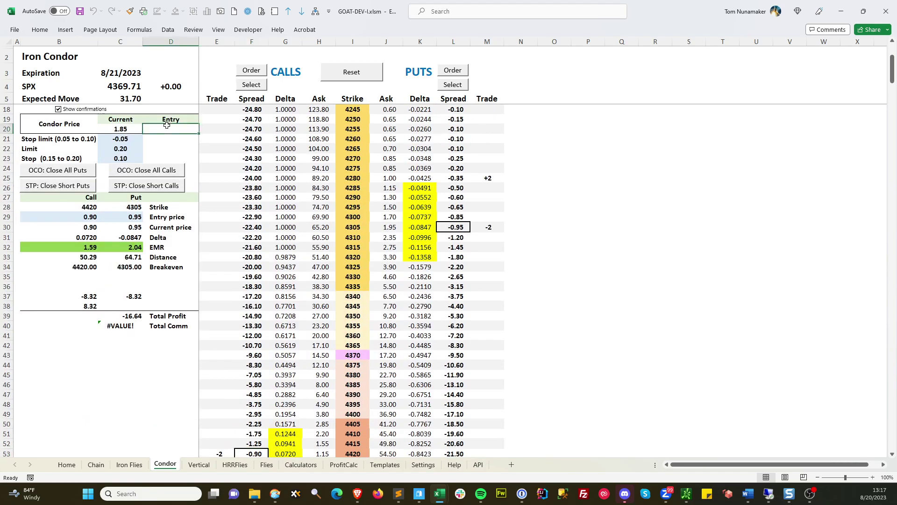
Enter a 1.85 condor entry price and generate the 2-lot 4280/4305/4420/4445 iron condor order
type("1")
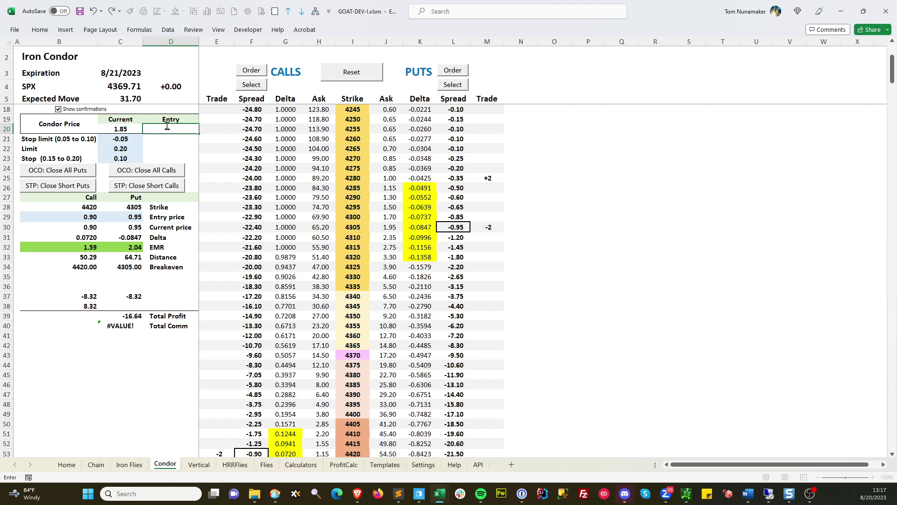
type(".85")
key("Return")
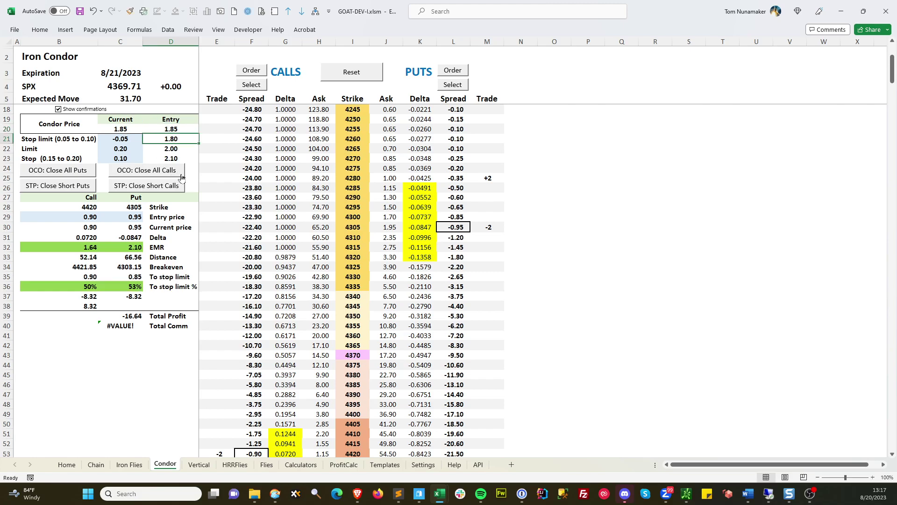
scroll(187, 178, "up", 3)
scroll(187, 178, "up", 2)
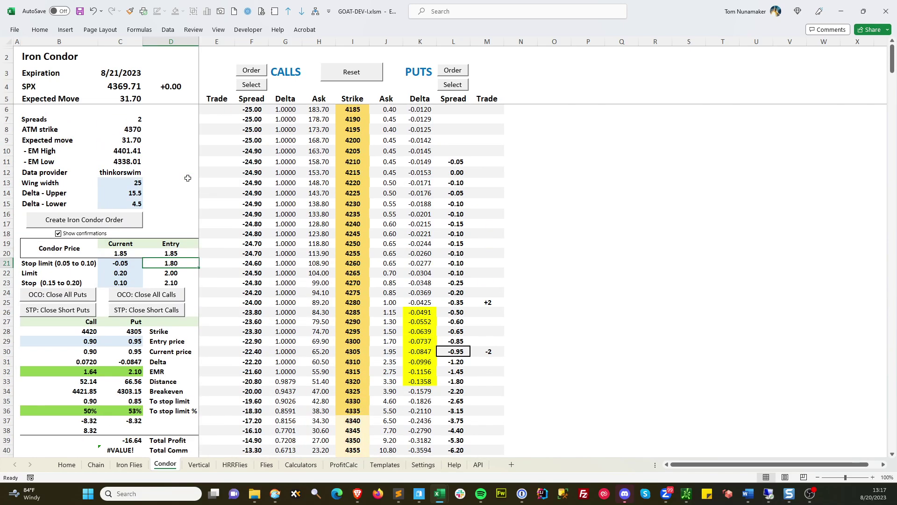
scroll(188, 178, "down", 2)
scroll(188, 180, "up", 1)
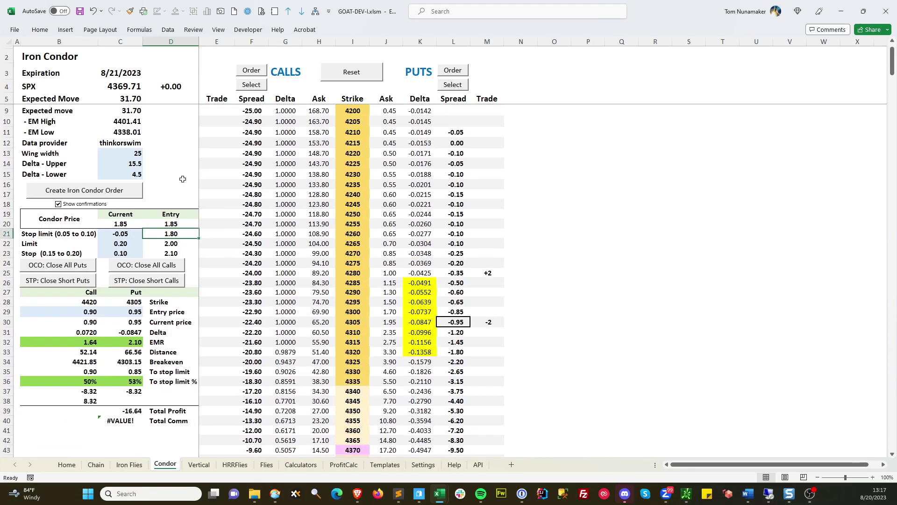
left_click(74, 185)
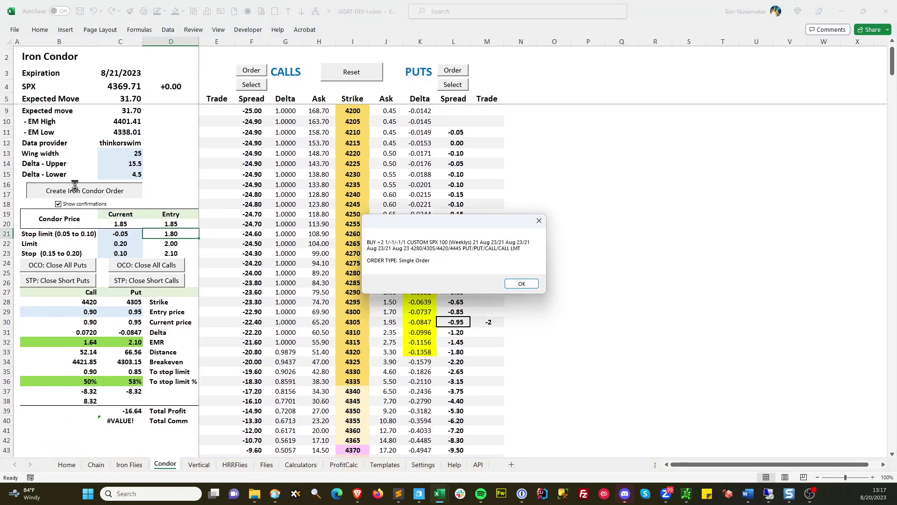
left_click(518, 284)
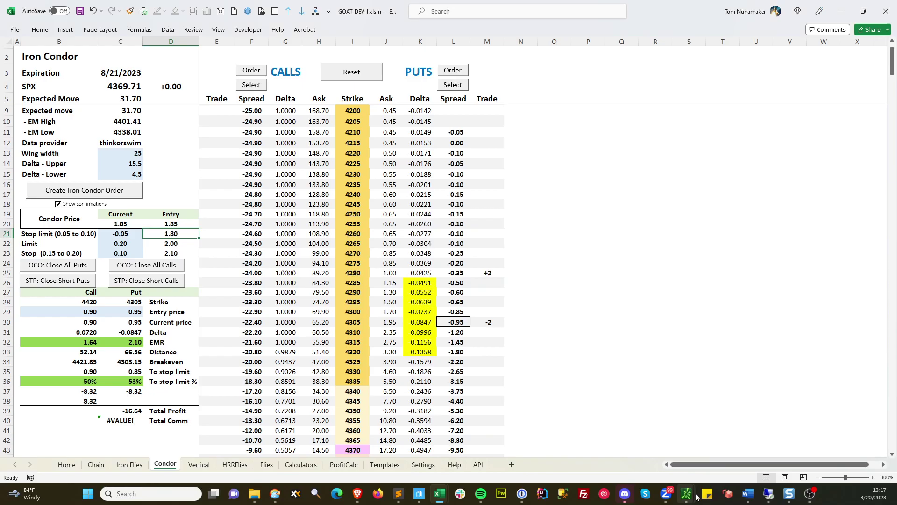
In thinkorswim, delete the existing simulated trades
mouse_move(686, 494)
left_click(474, 413)
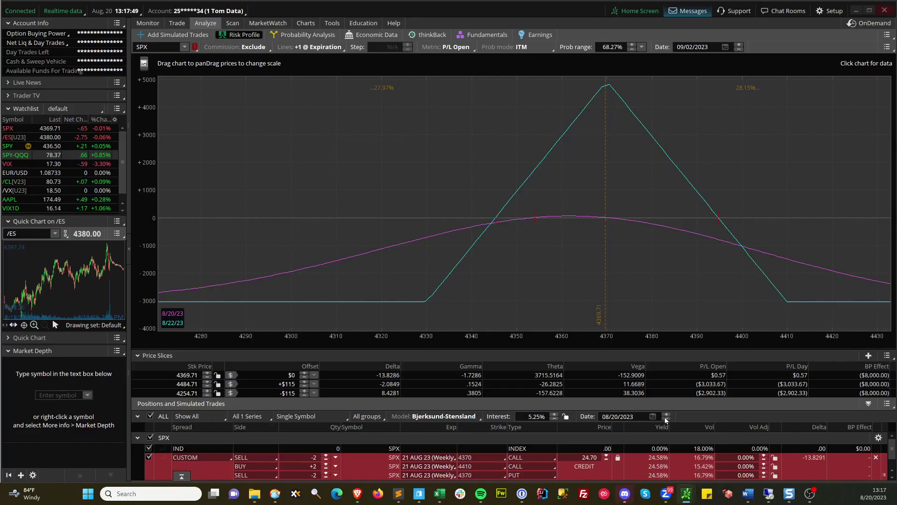
left_click(869, 403)
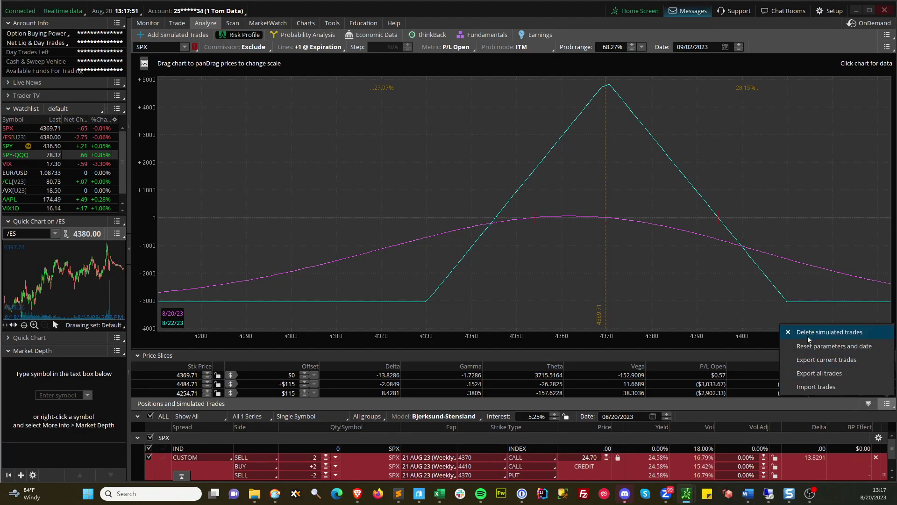
left_click(827, 331)
Paste the 4280/4305/4420/4445 condor order, plot it on the risk chart, and minimize thinkorswim
left_click(182, 476)
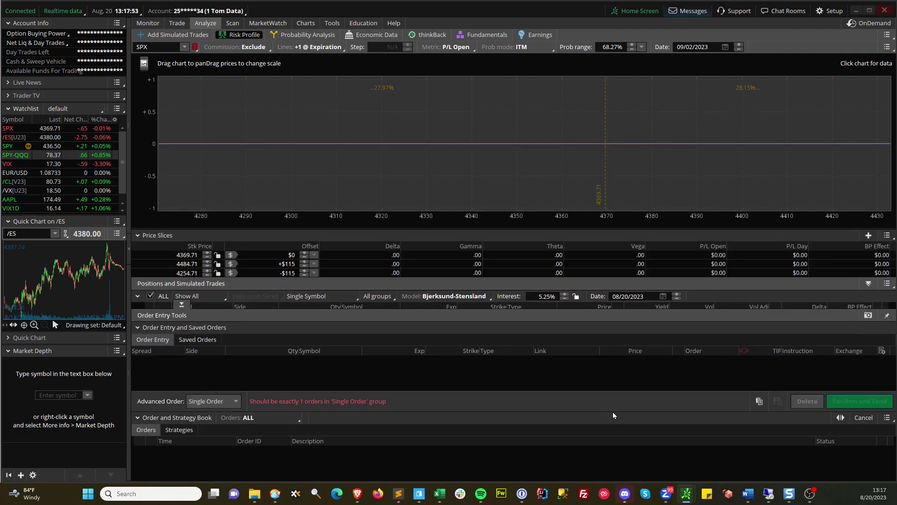
left_click(759, 401)
right_click(540, 369)
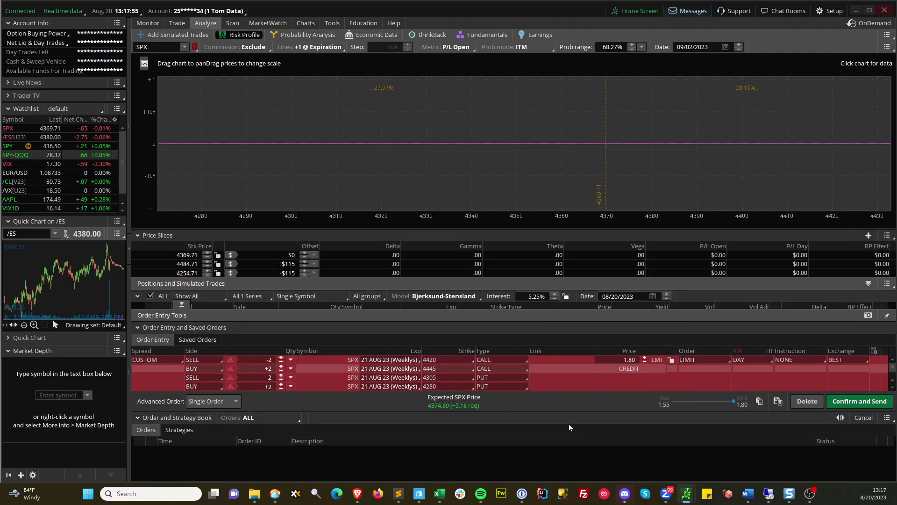
left_click(574, 426)
left_click(181, 305)
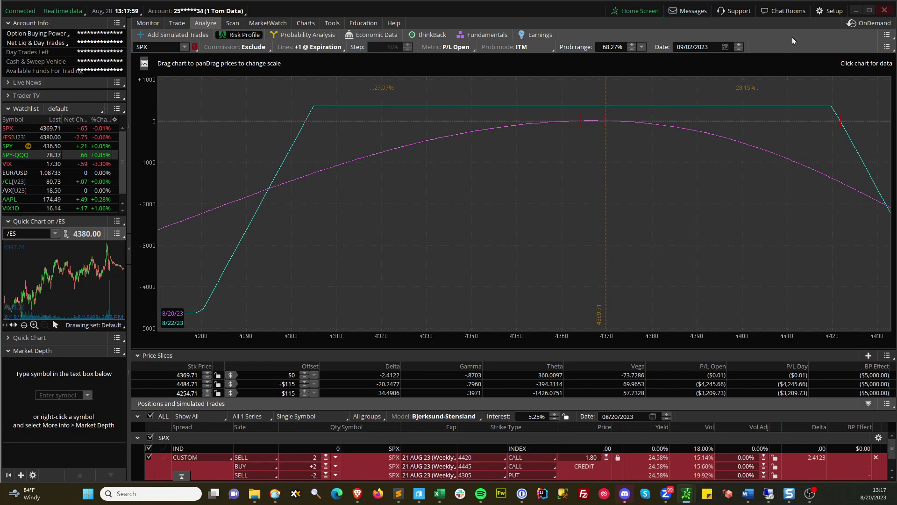
left_click(855, 10)
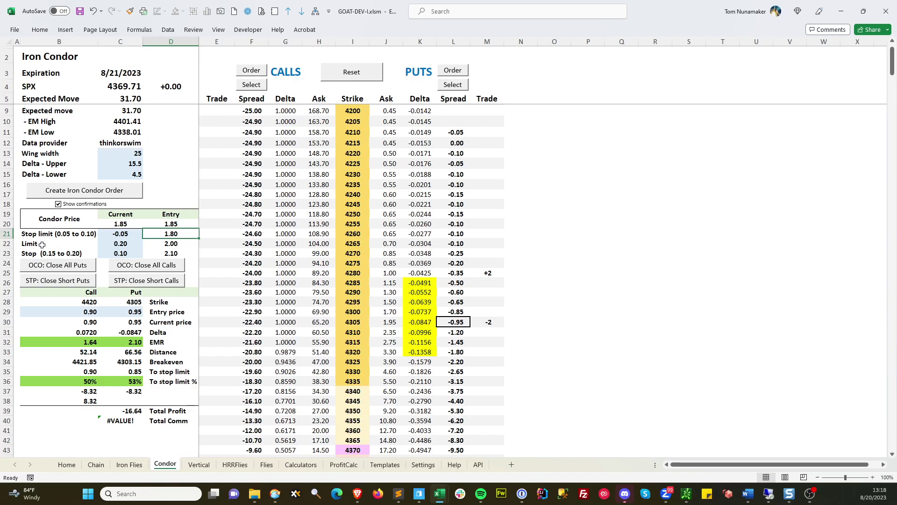
Review the Limit setting, the 1.85 condor entry and the 1.80 stop-limit value
left_click(42, 244)
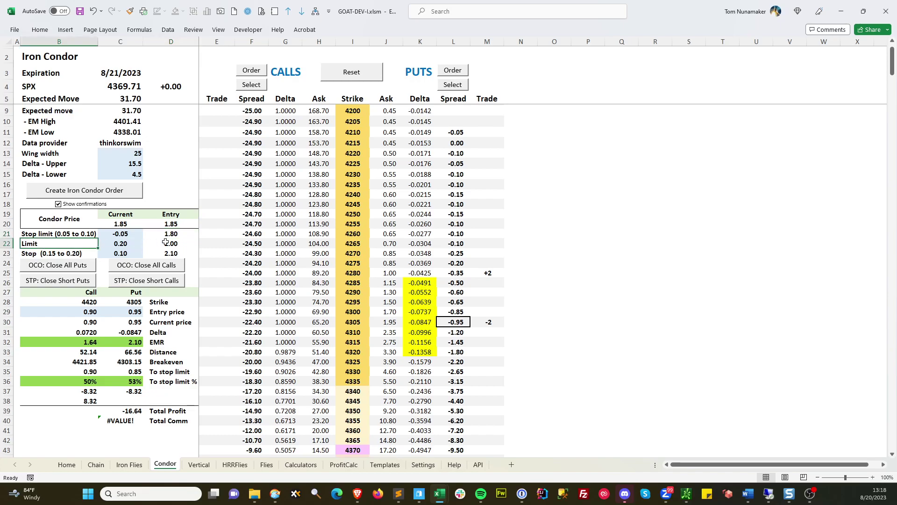
left_click(179, 234)
left_click(182, 223)
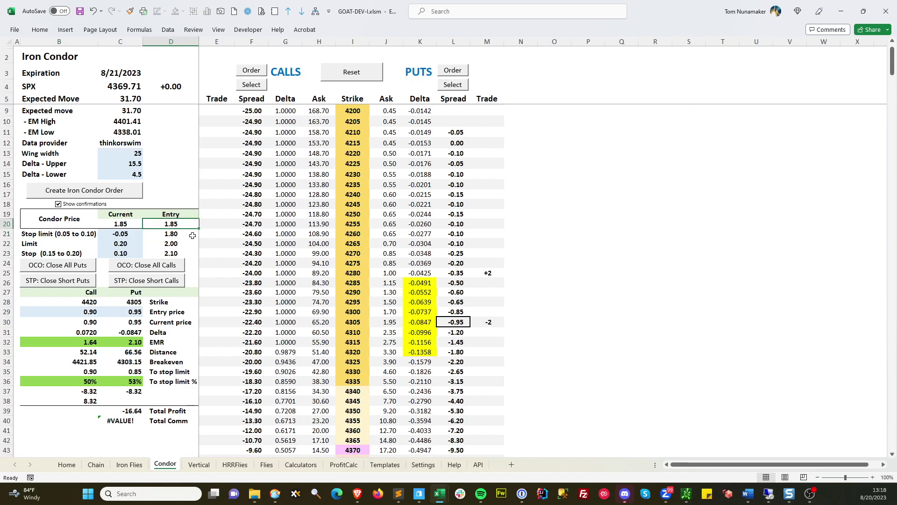
left_click(180, 233)
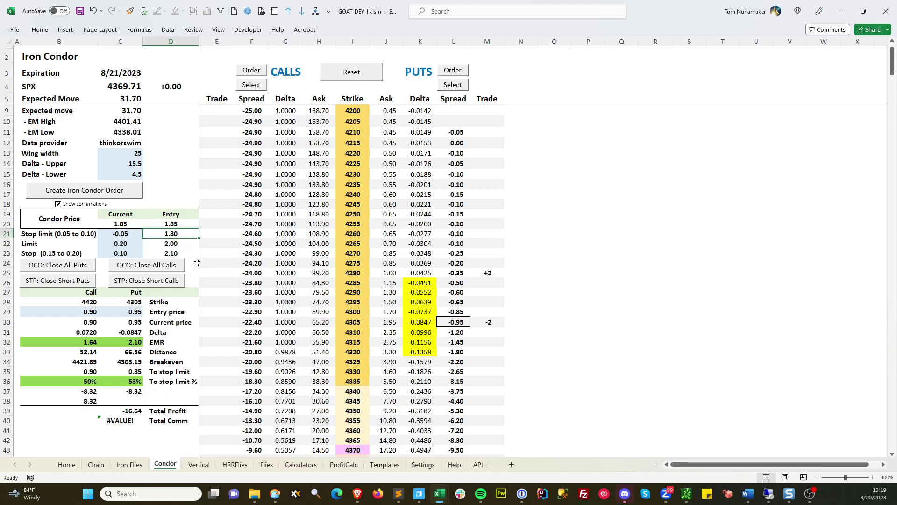
Generate the Close All Calls OCO: stop-limit 2.00, stop 2.10, buy back 4420 at 0.05
left_click(149, 266)
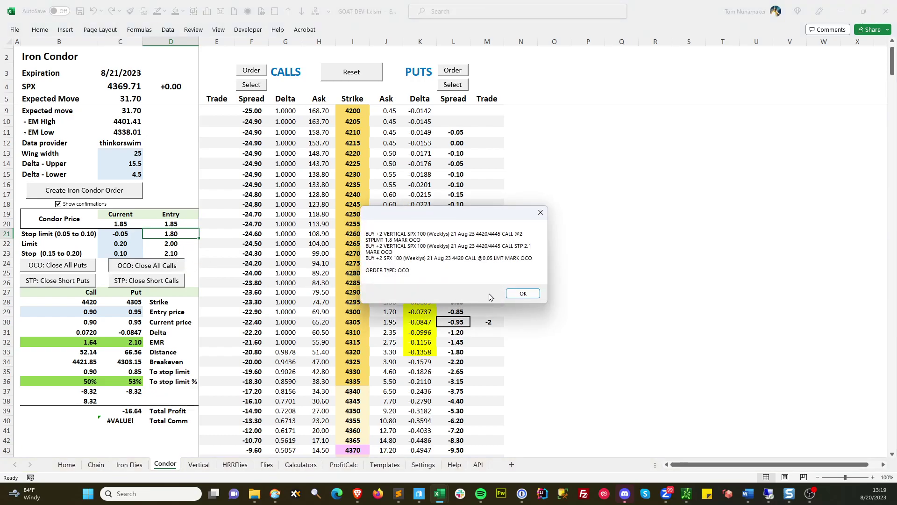
left_click(520, 293)
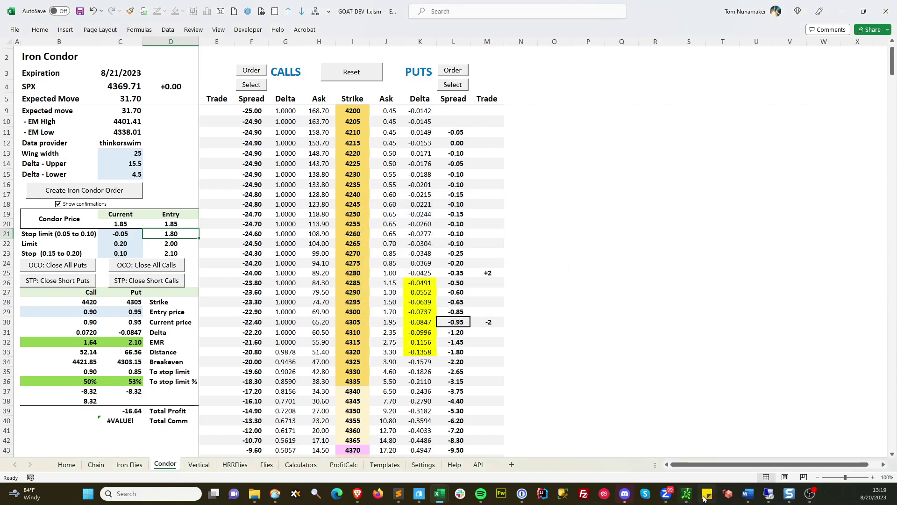
left_click(686, 497)
Bring thinkorswim forward and clear the old condor legs from Order Entry
left_click(465, 421)
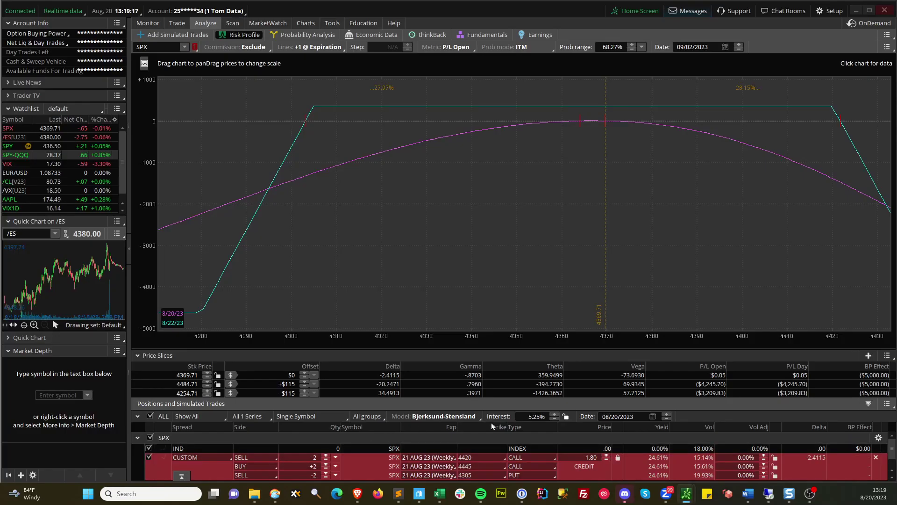
left_click(181, 475)
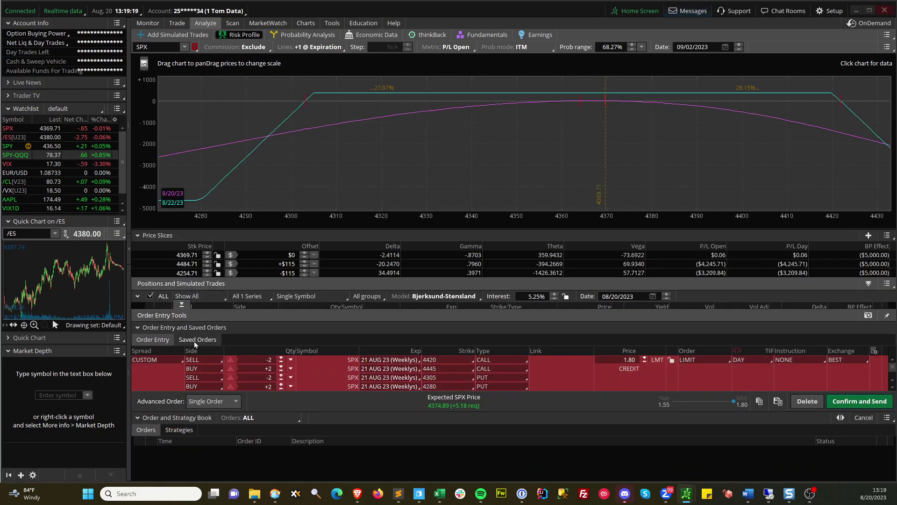
left_click(184, 330)
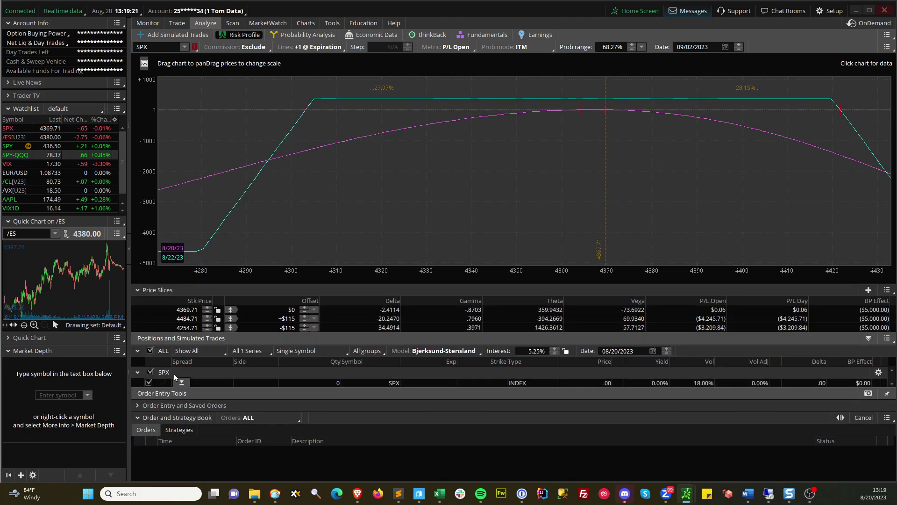
left_click(163, 408)
left_click(807, 401)
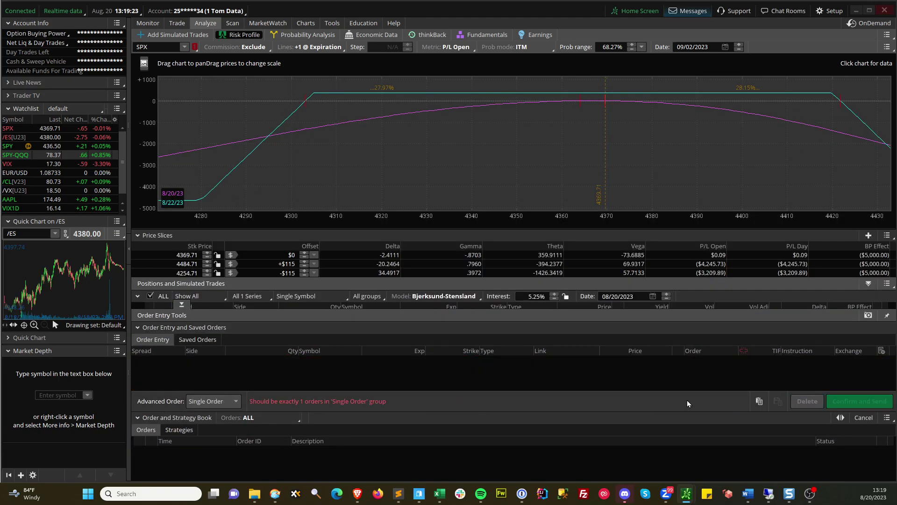
Set the Advanced Order type to OCO for the call exit order
left_click(182, 475)
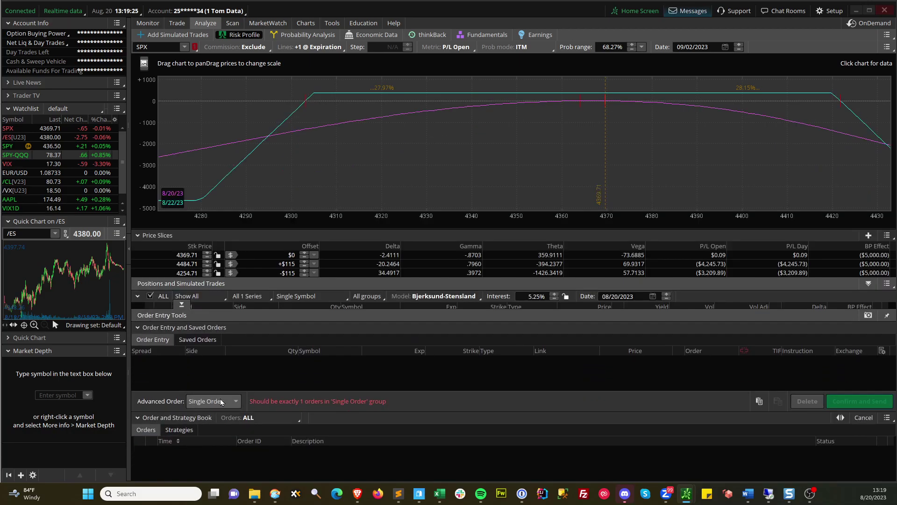
left_click(209, 401)
left_click(206, 382)
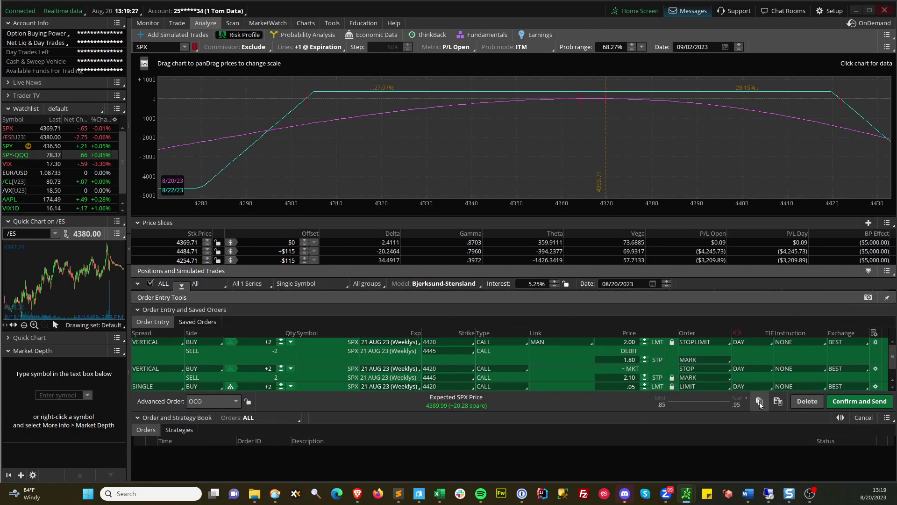
key("alt")
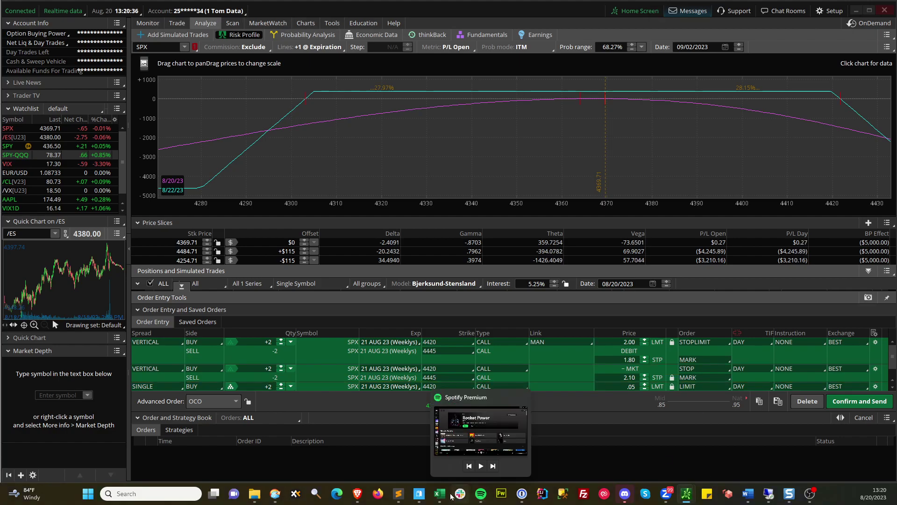
Bring the GOAT-DEV-I.xlsm workbook's Condor sheet back in front
mouse_move(439, 493)
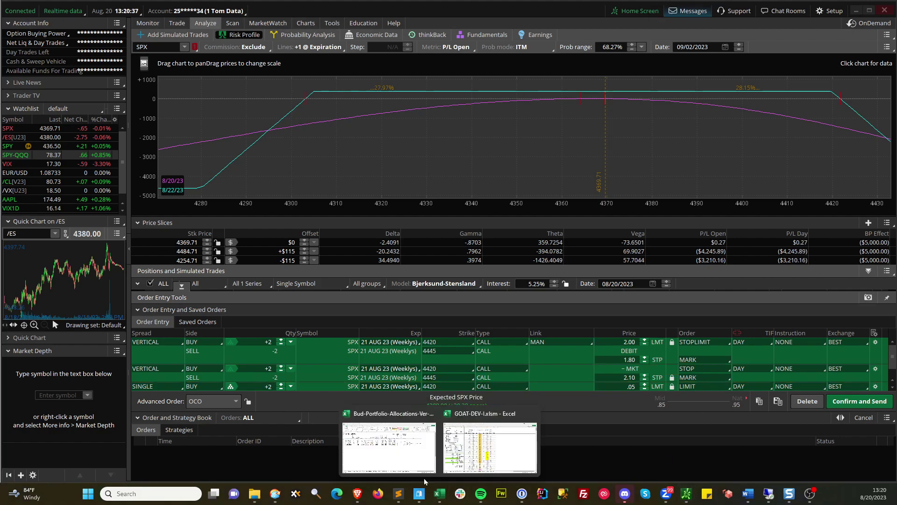
left_click(460, 447)
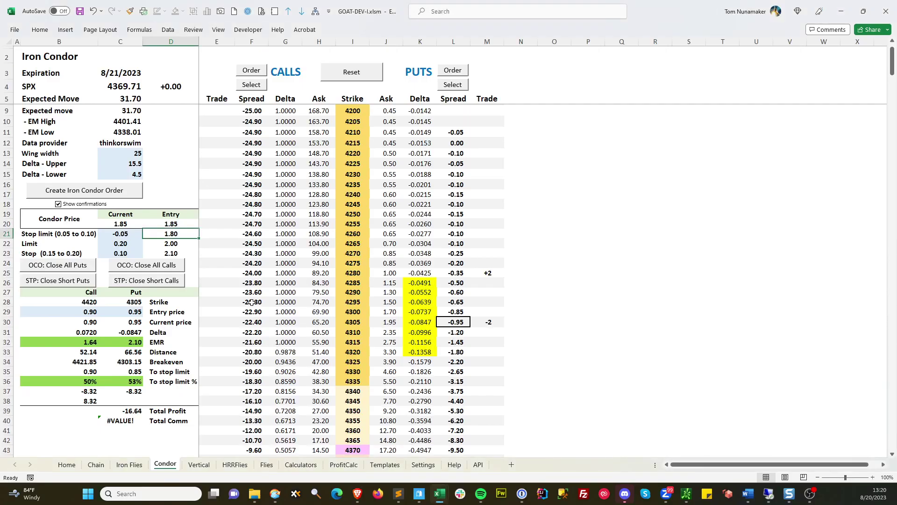